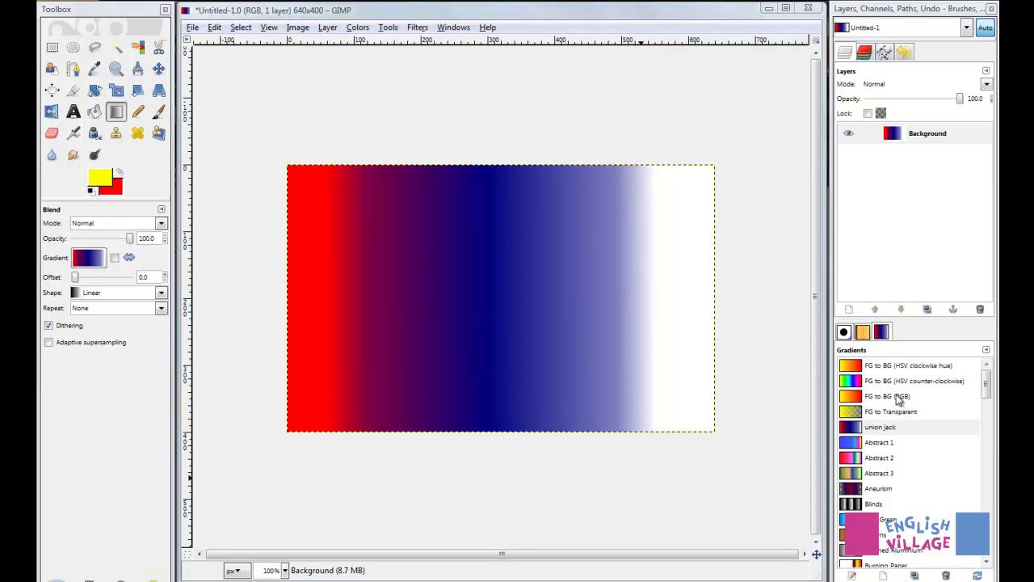
Open Edit > Preferences and show the Plug-In Folders page under Folders.
left_click(215, 28)
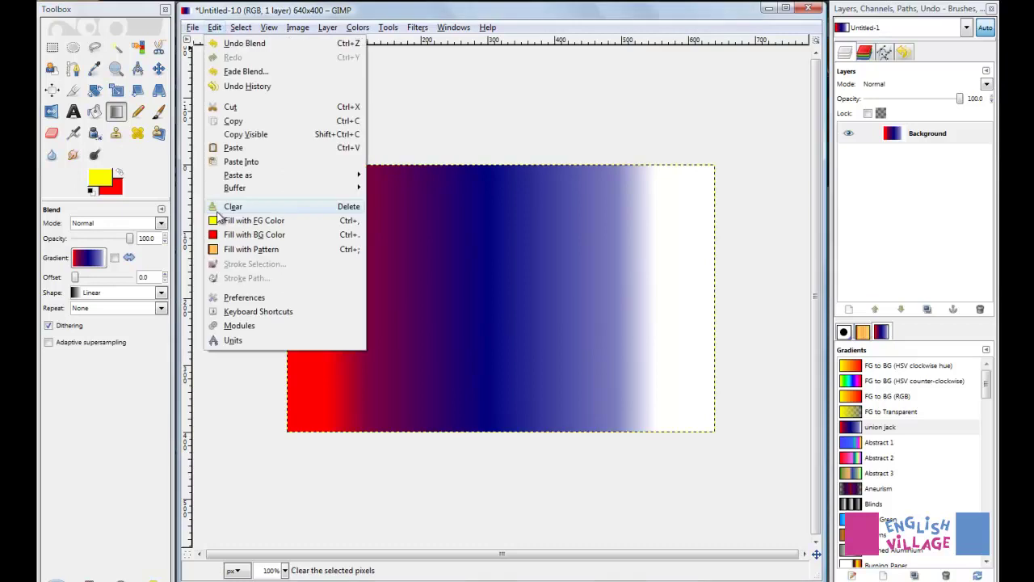
left_click(249, 299)
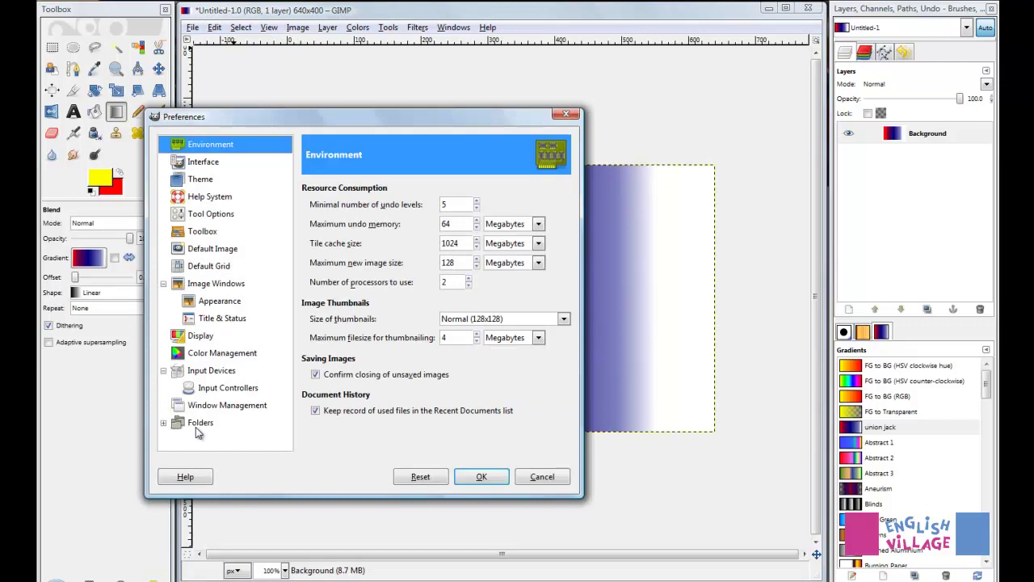
left_click(163, 423)
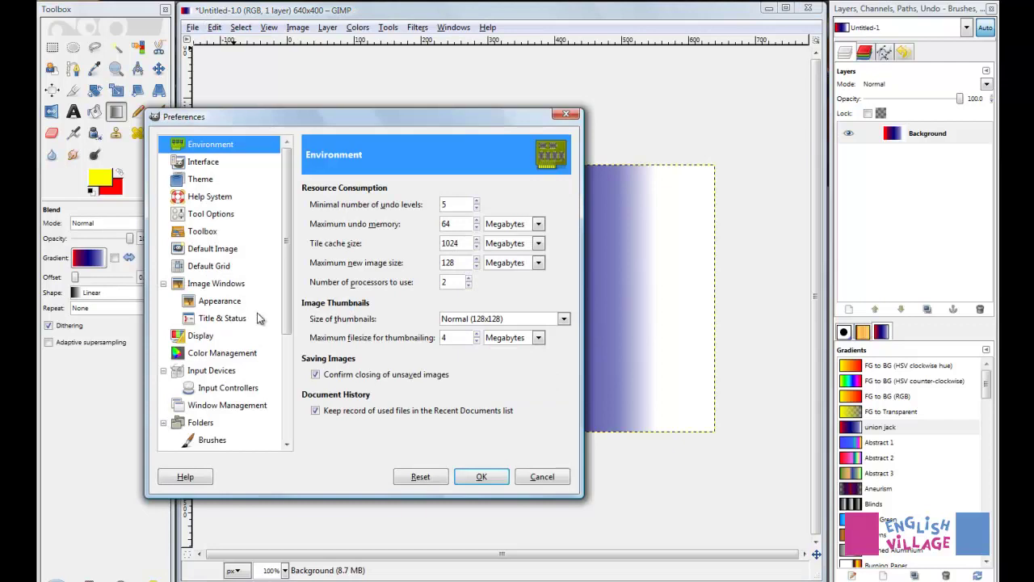
scroll(258, 319, "down", 1)
left_click_drag(292, 302, 288, 423)
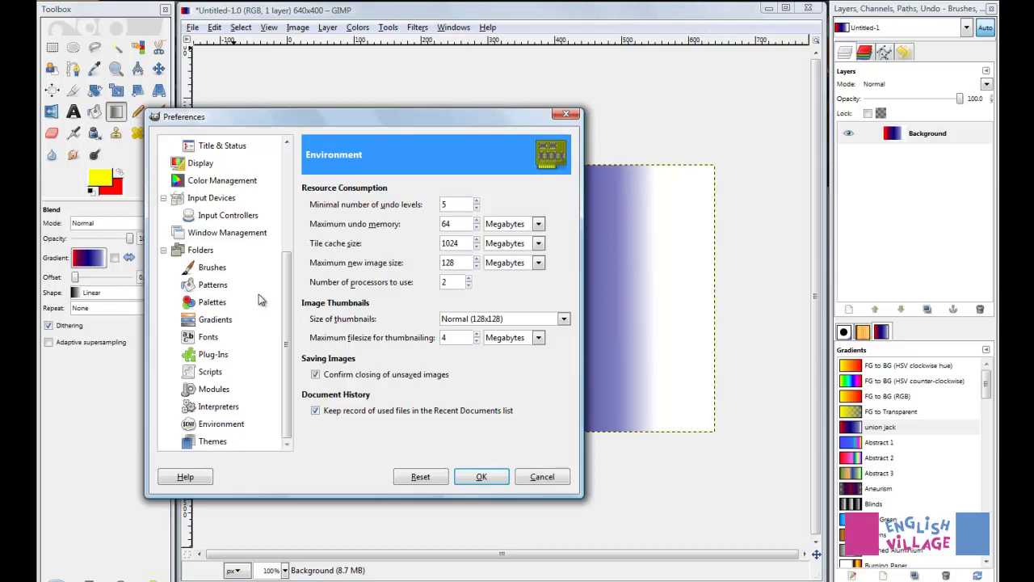
left_click(215, 356)
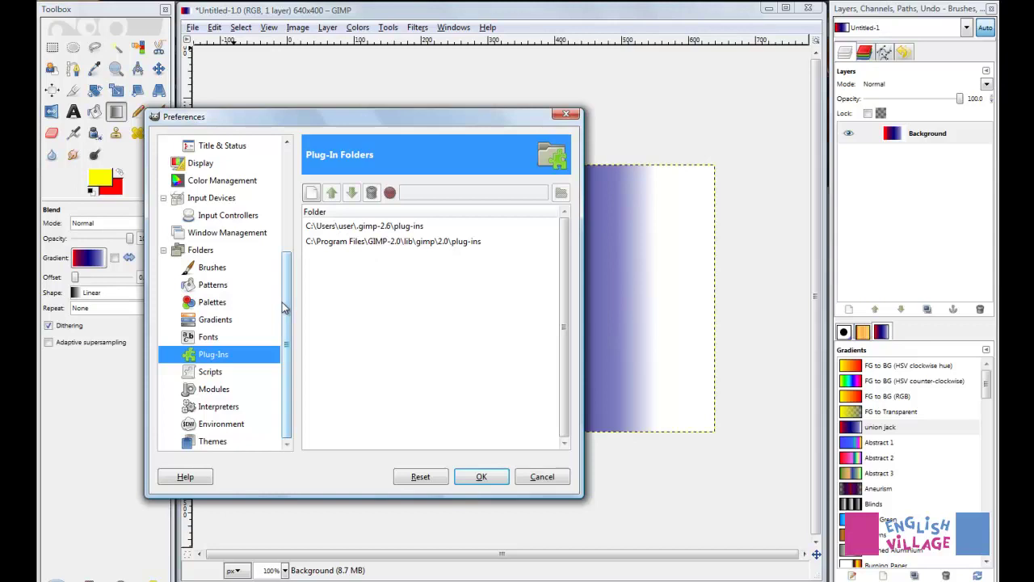
Show the Gradient Folders page with only the .gimp-2.6\gradients folder left writable.
left_click(214, 322)
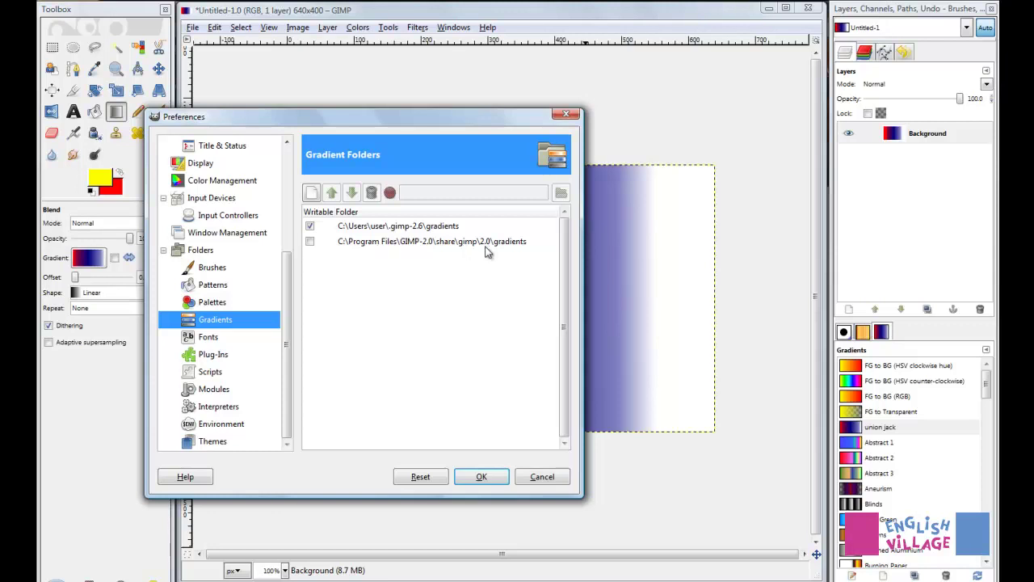
left_click(310, 242)
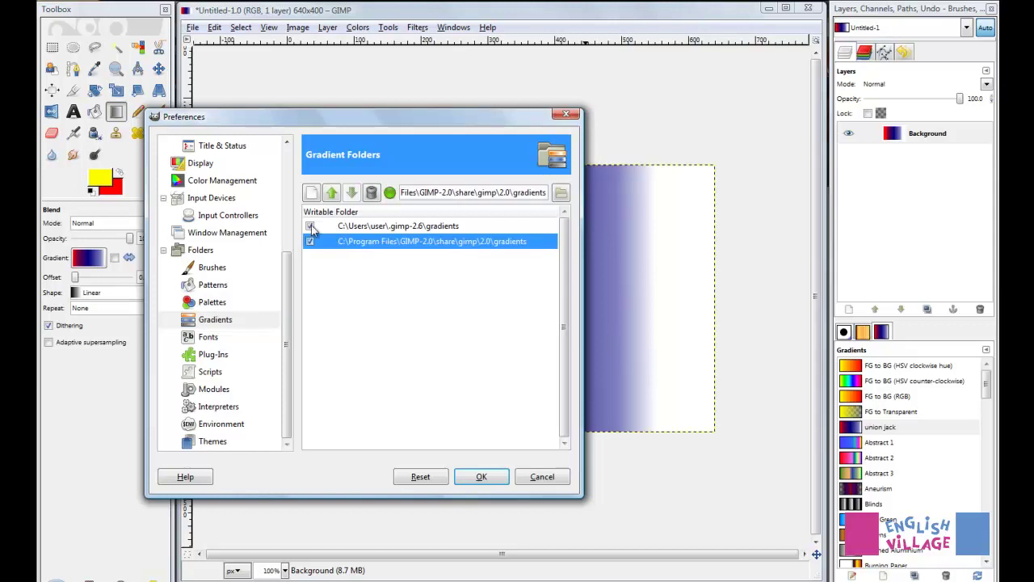
left_click(310, 227)
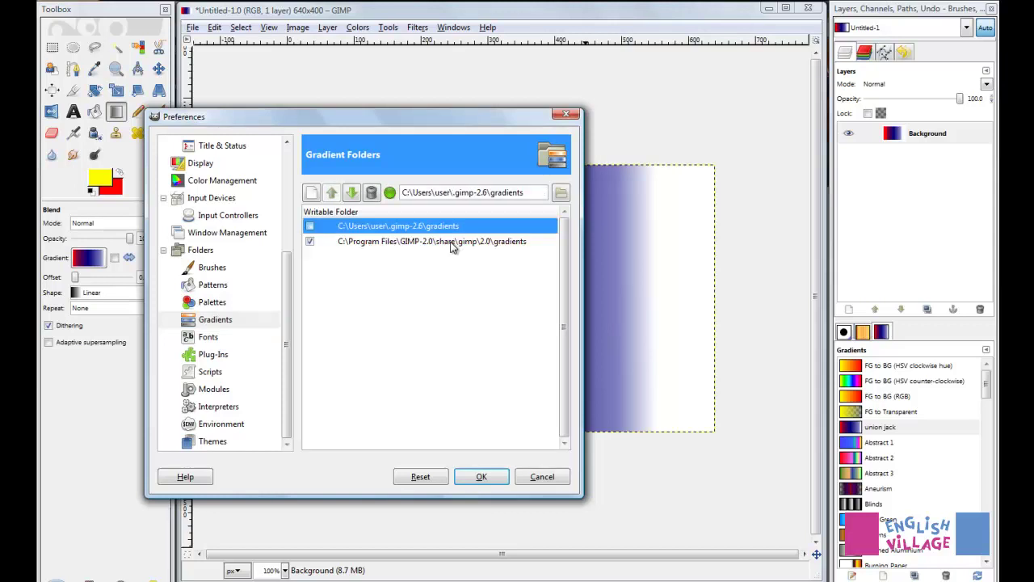
left_click(310, 241)
left_click(310, 227)
Browse in Explorer to C:\Users\user\.gimp-2.6\gradients, which holds union-jack.ggr.
key("super")
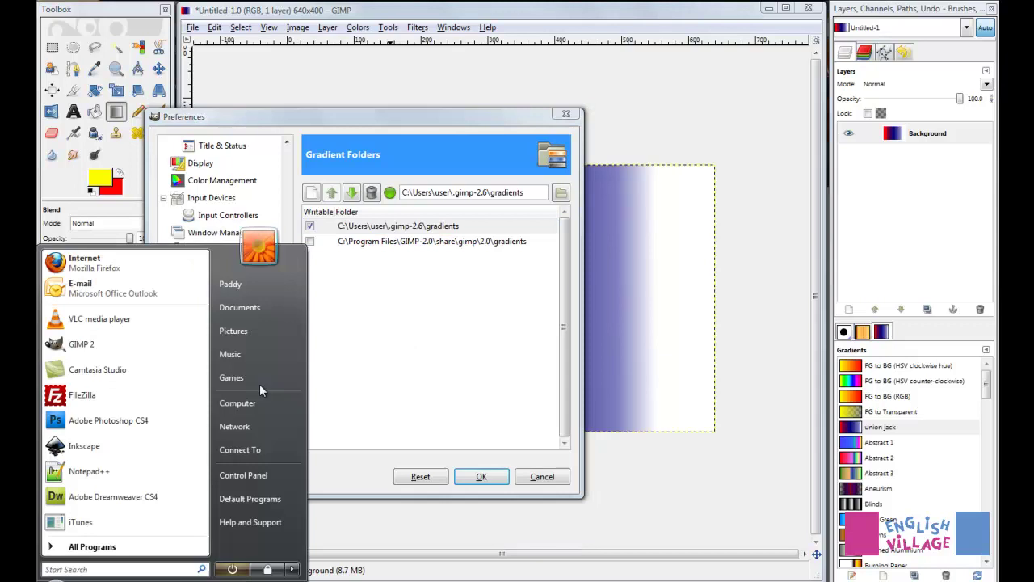
left_click(253, 402)
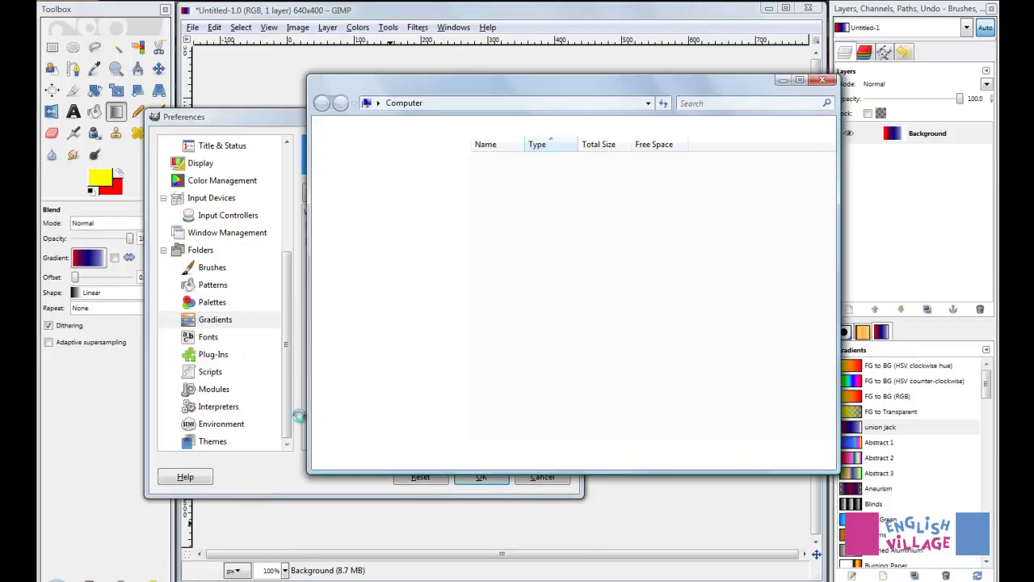
double_click(533, 187)
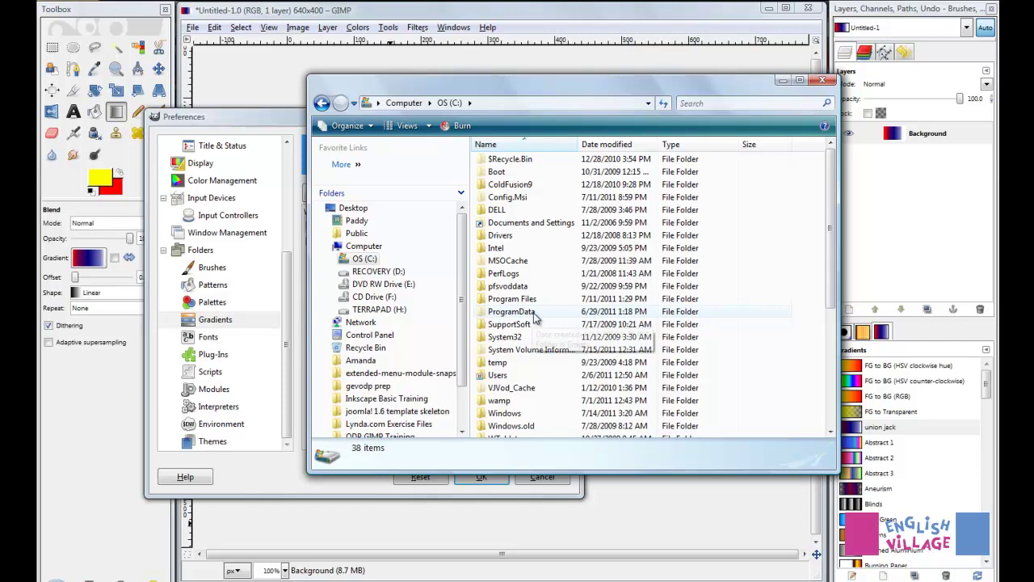
left_click_drag(515, 92, 495, 270)
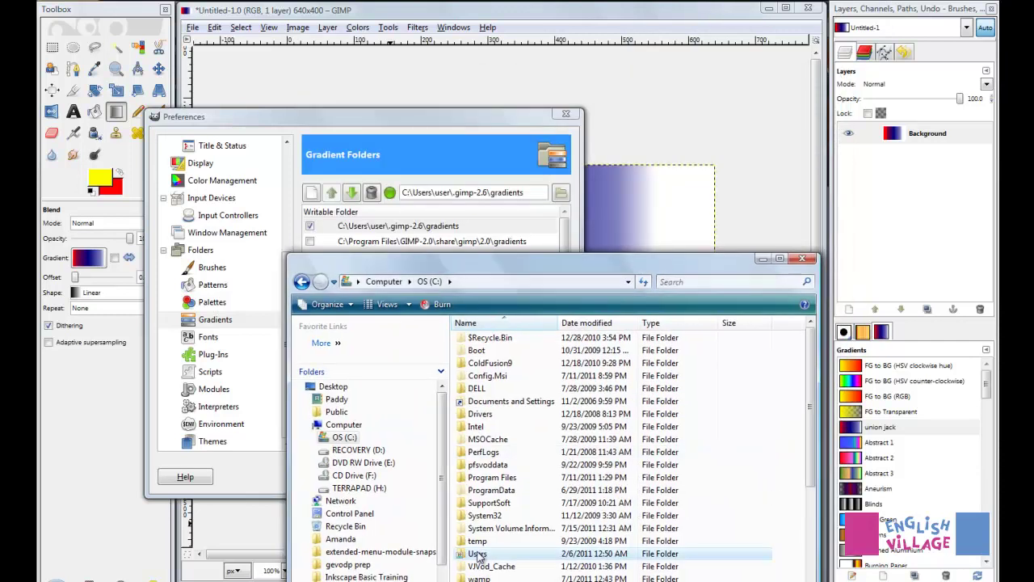
double_click(478, 555)
double_click(477, 413)
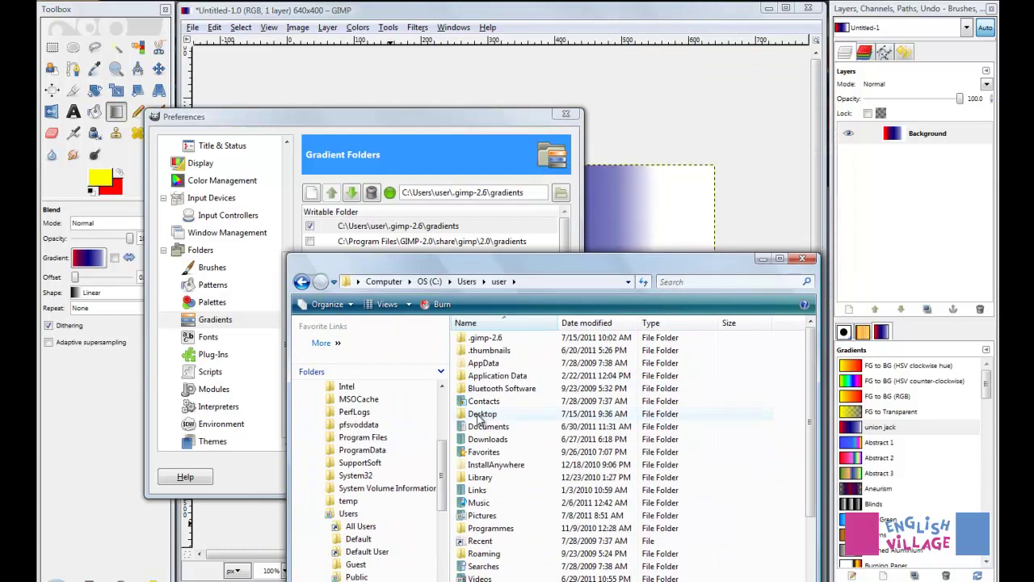
double_click(489, 339)
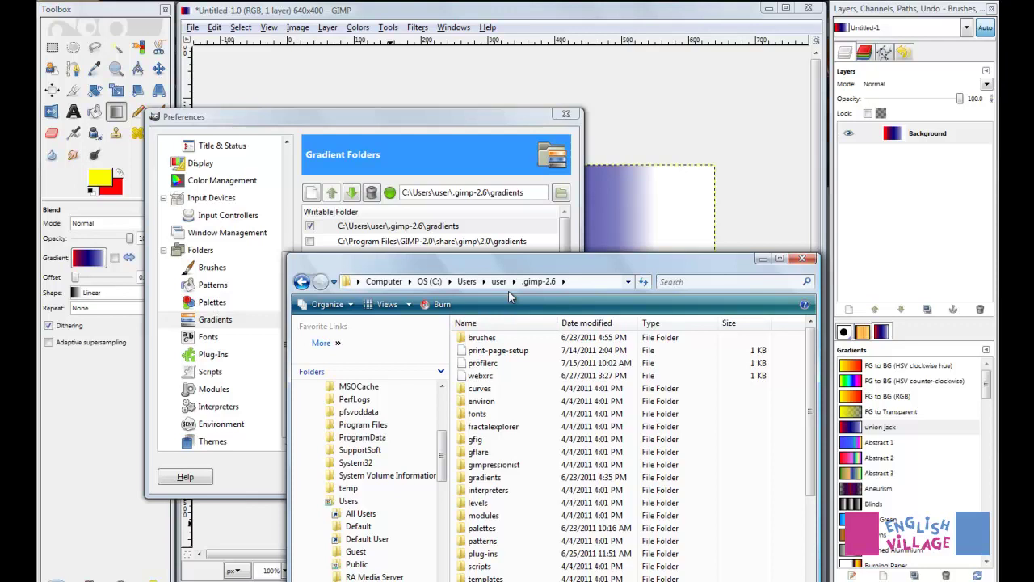
left_click(491, 478)
double_click(491, 478)
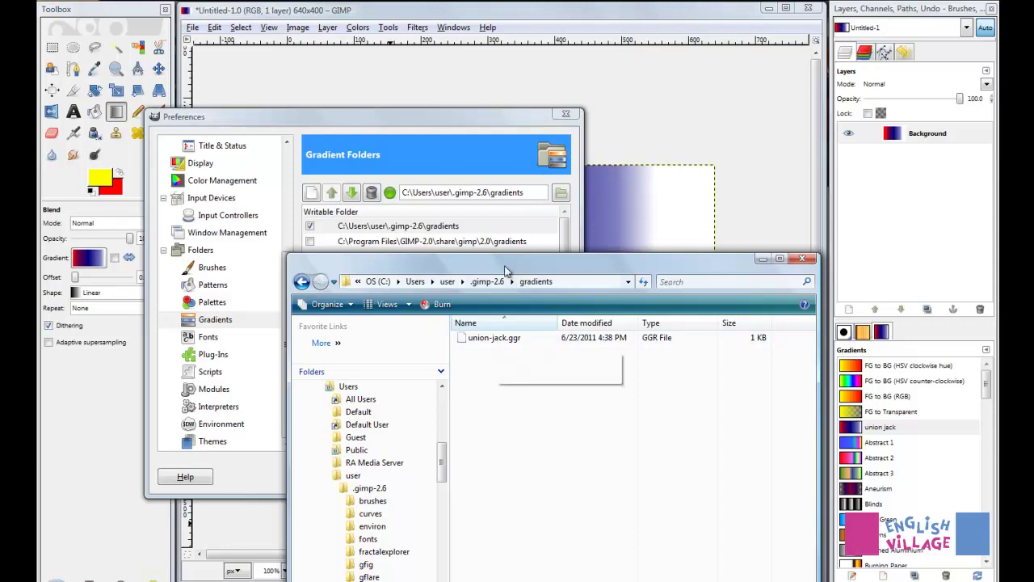
Shift the Explorer gradients window slightly and close GIMP's Preferences dialog.
left_click_drag(505, 269, 488, 297)
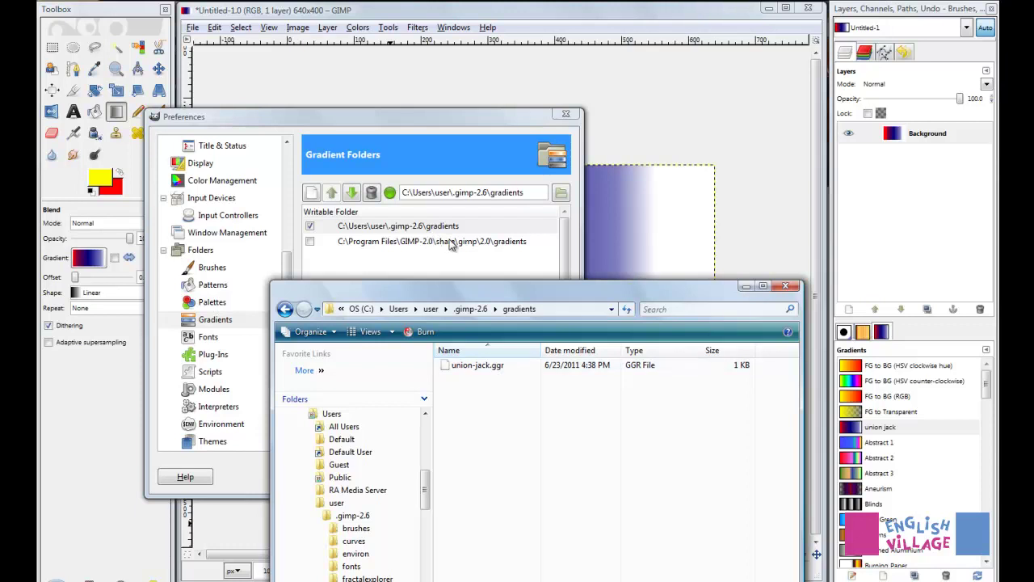
key("Return")
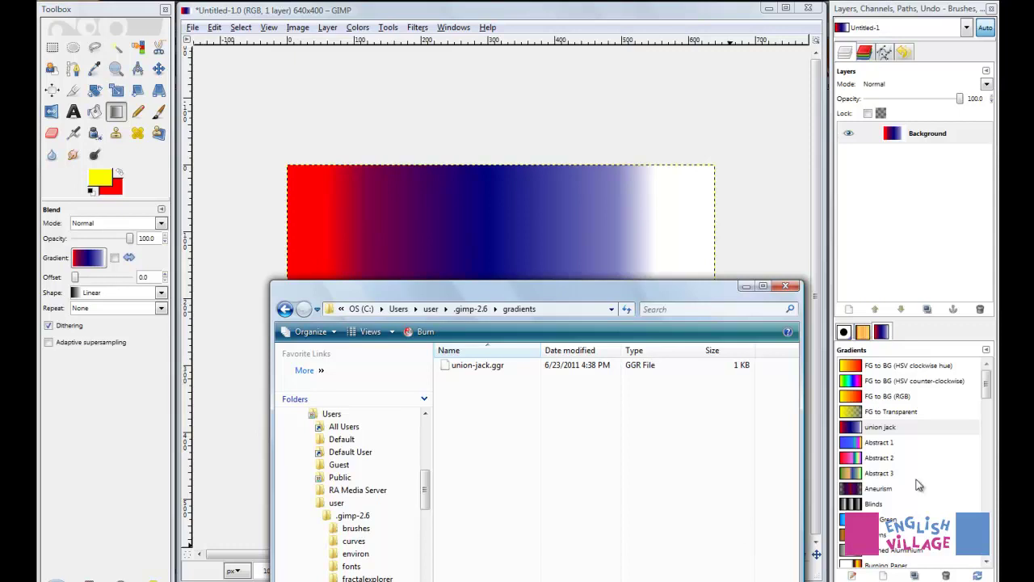
Search for GIMP gradient downloads and open the 130 Ultimate Web 2.0 Gradients page.
left_click(987, 388)
mouse_move(988, 388)
left_mouse_down()
mouse_move(994, 544)
mouse_move(992, 370)
left_mouse_up()
scroll(994, 542, "down", 1)
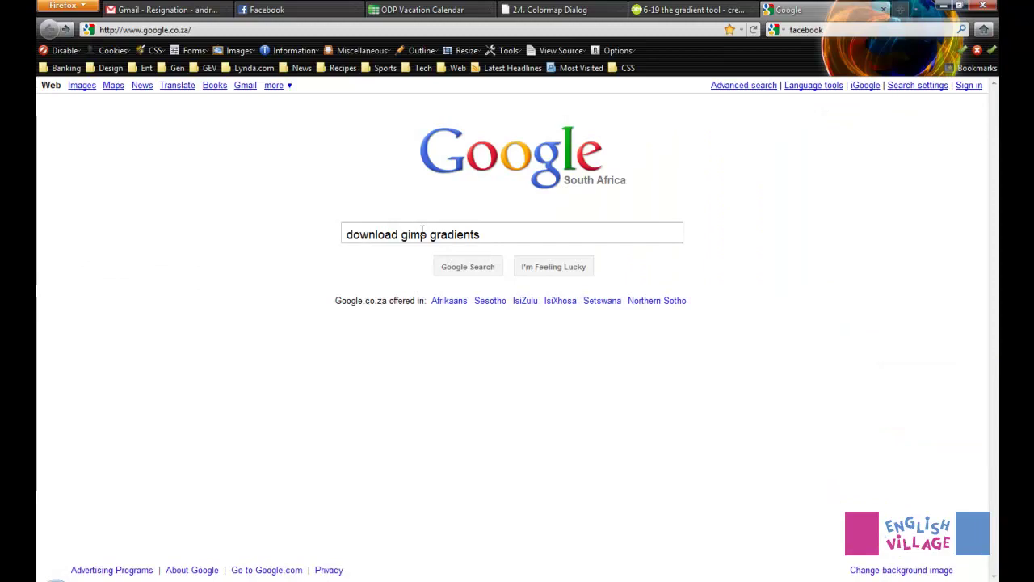
left_click(492, 257)
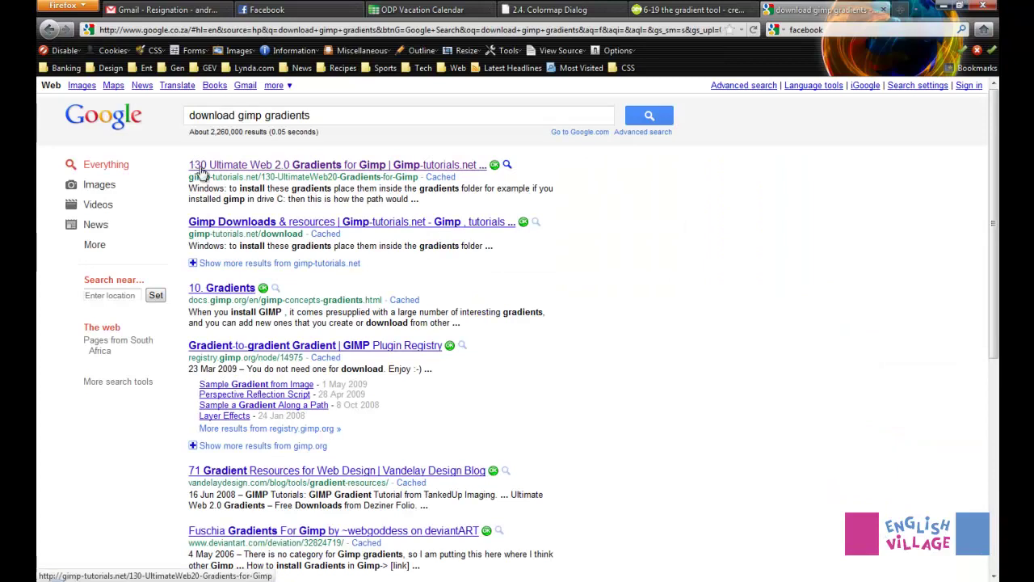
left_click(332, 167)
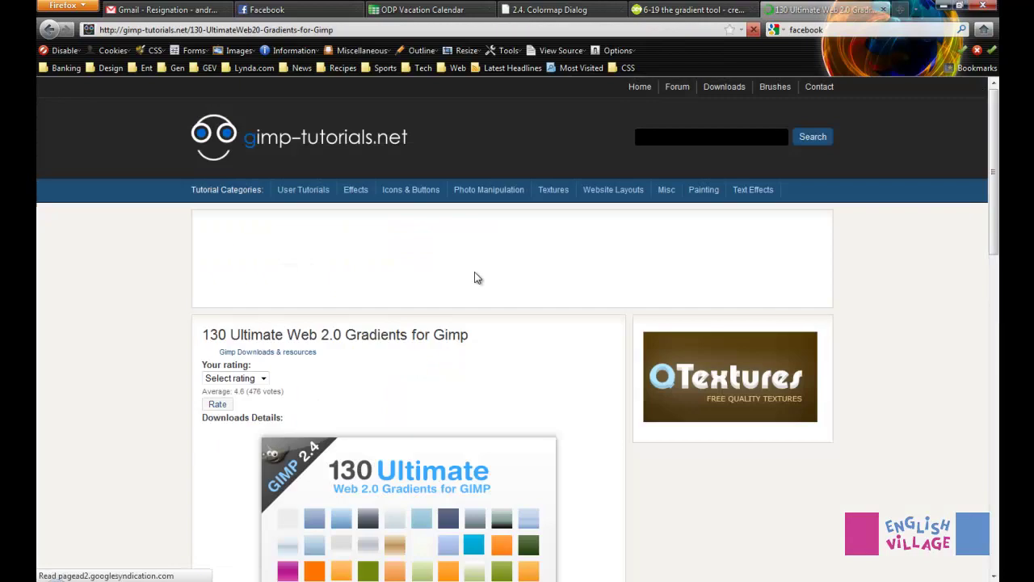
scroll(480, 284, "down", 5)
scroll(482, 291, "down", 15)
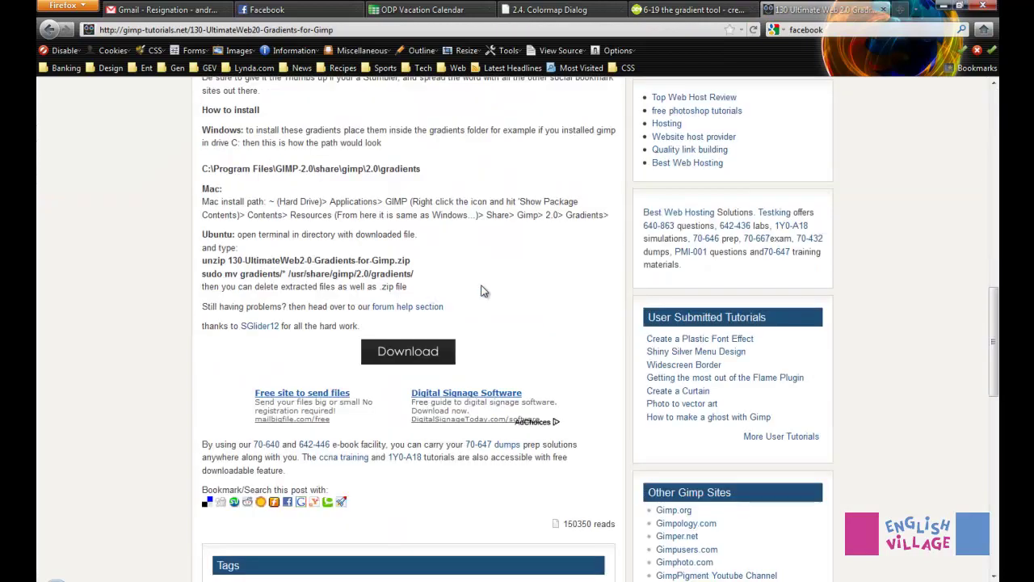
Save 130-UltimateWeb2-0-Gradients-for-Gimp.zip to the Desktop.
left_click(396, 347)
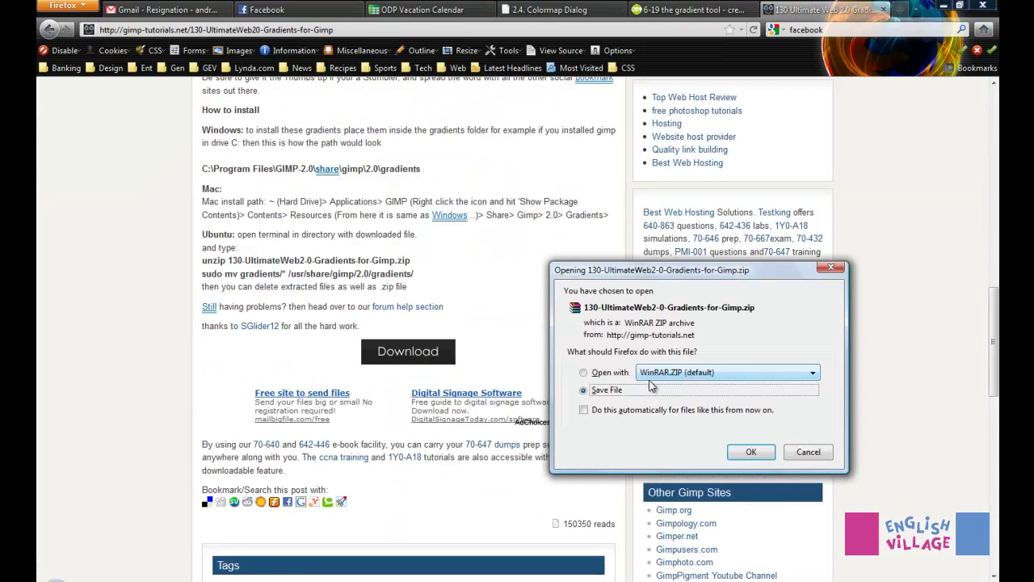
left_click(748, 454)
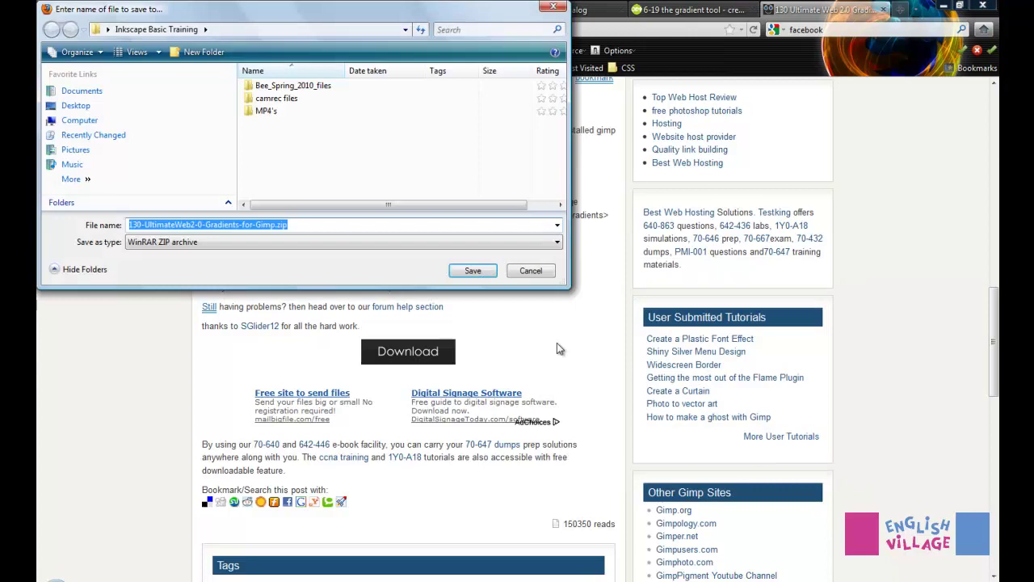
left_click(75, 105)
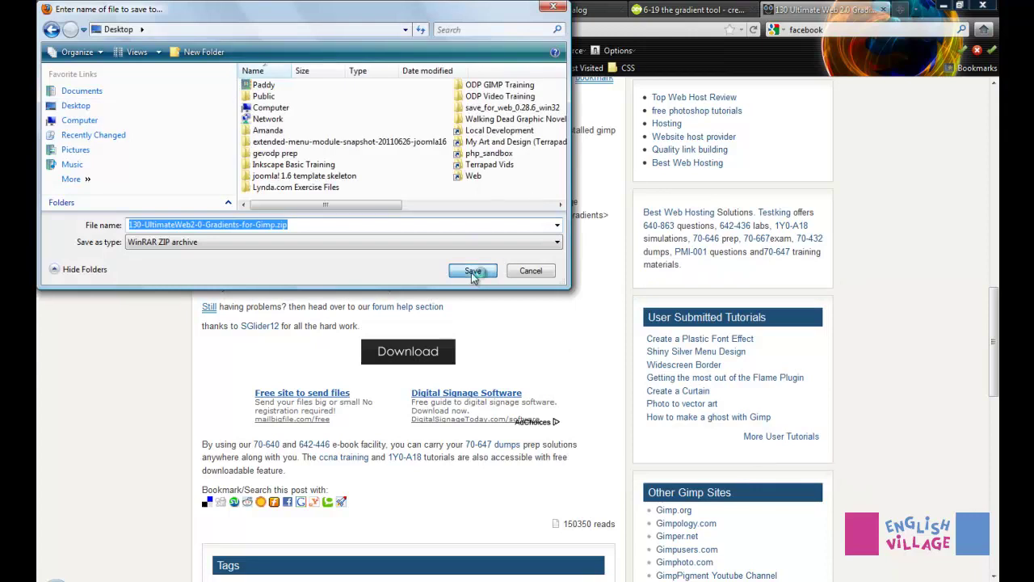
left_click(473, 272)
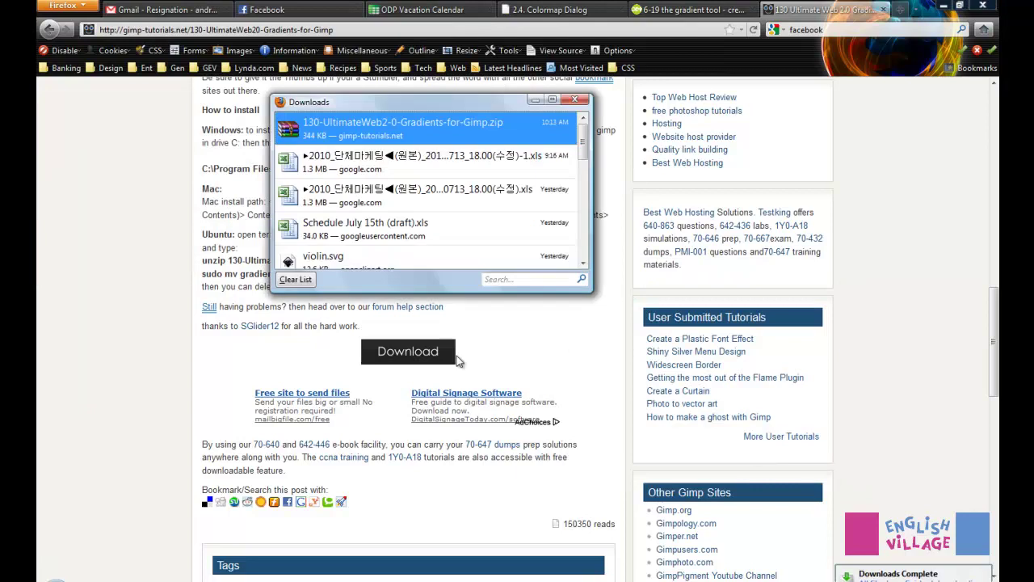
Extract the downloaded gradient zip on the Desktop into its own folder.
key("super+d")
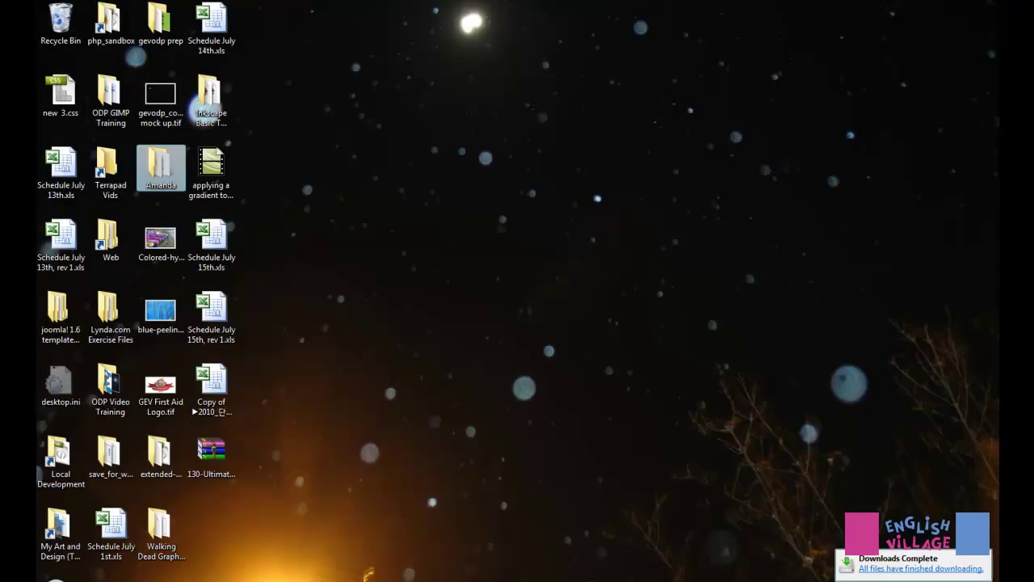
right_click(212, 454)
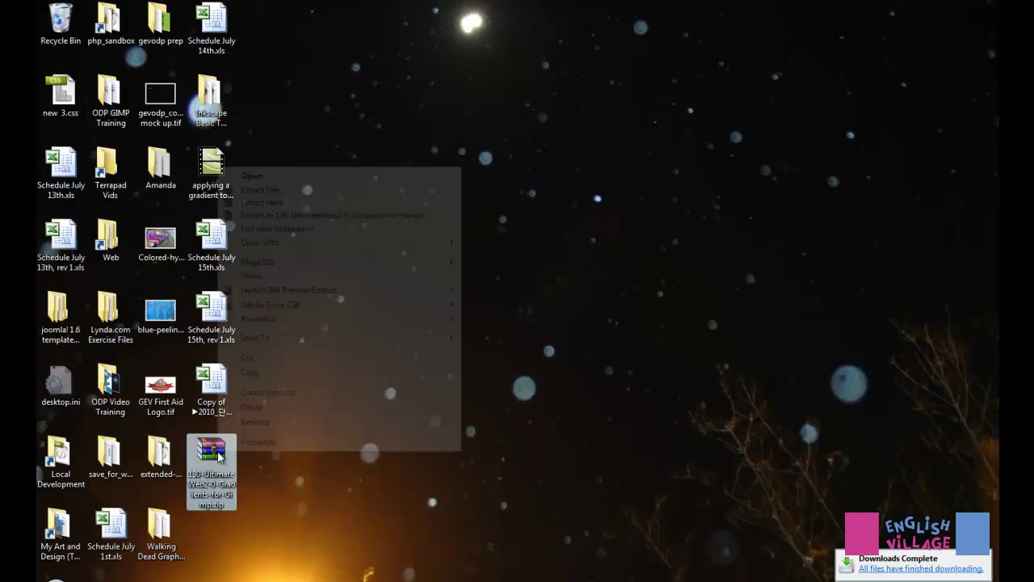
left_click(318, 216)
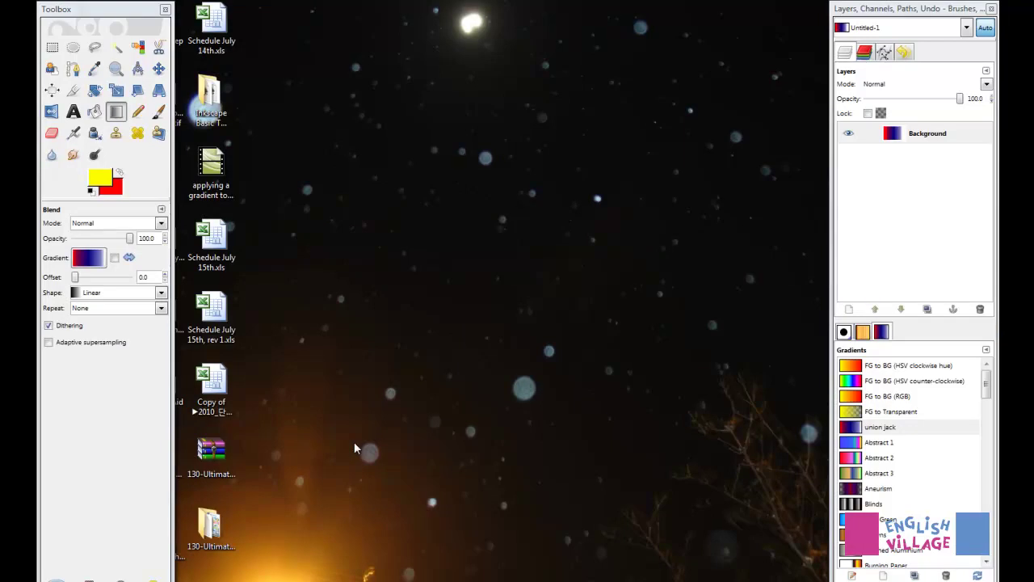
Open the extracted gradients subfolder and copy all 131 GGR files.
double_click(210, 525)
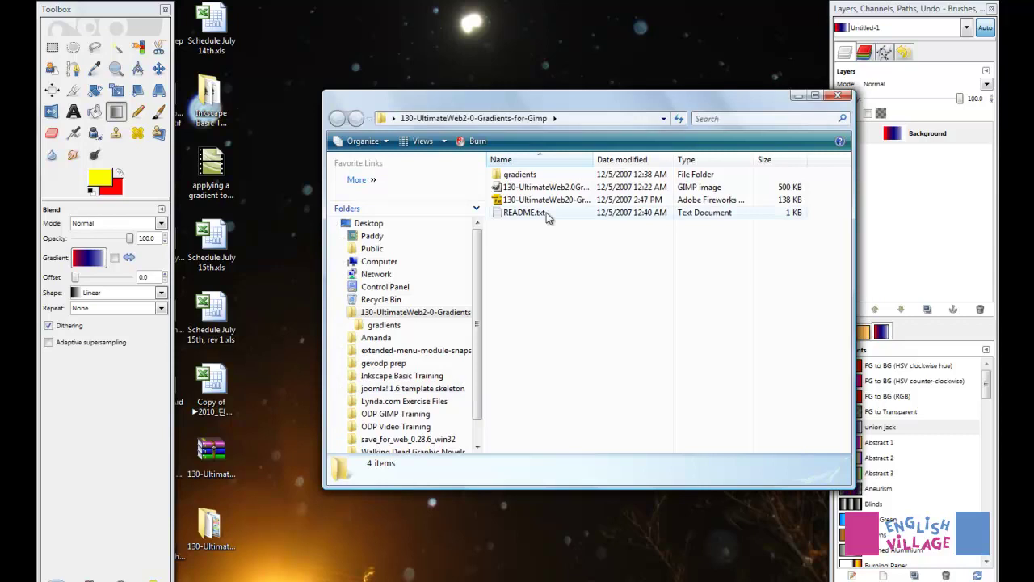
double_click(521, 174)
mouse_move(846, 178)
left_mouse_down()
mouse_move(848, 418)
mouse_move(845, 177)
left_mouse_up()
left_click_drag(674, 218, 568, 177)
key("ctrl+a")
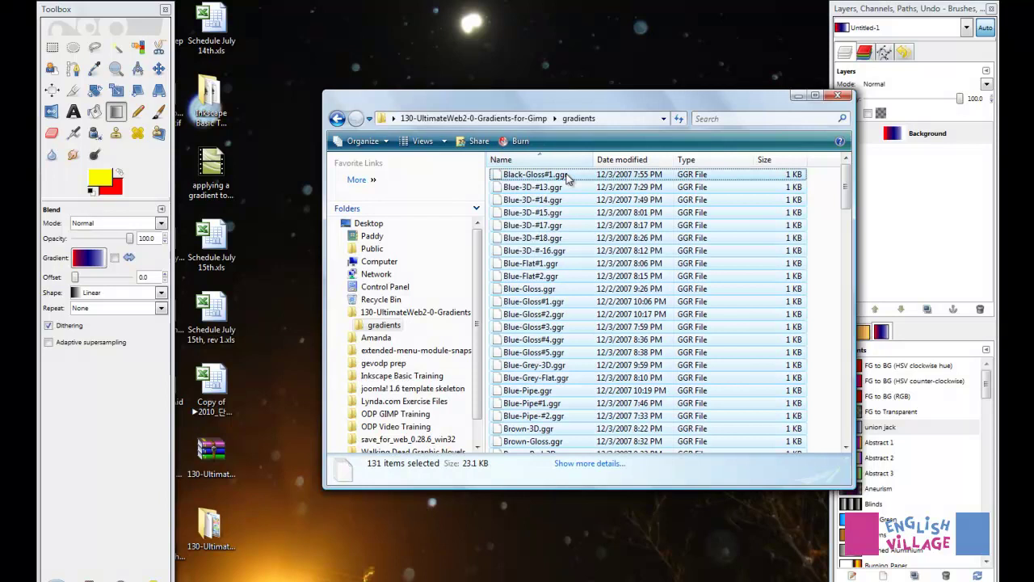
left_click_drag(533, 205, 530, 200)
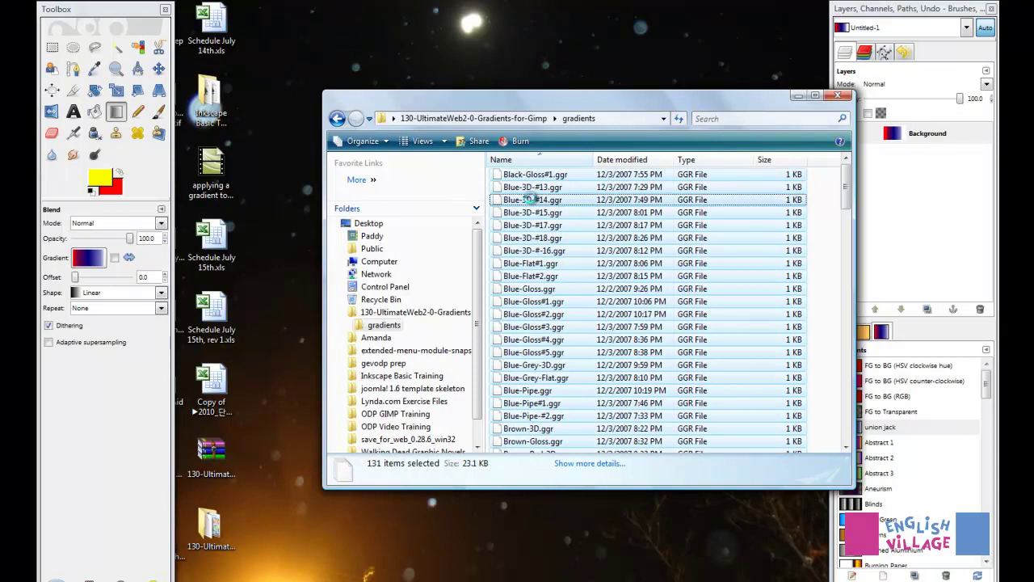
right_click(529, 199)
left_click(576, 391)
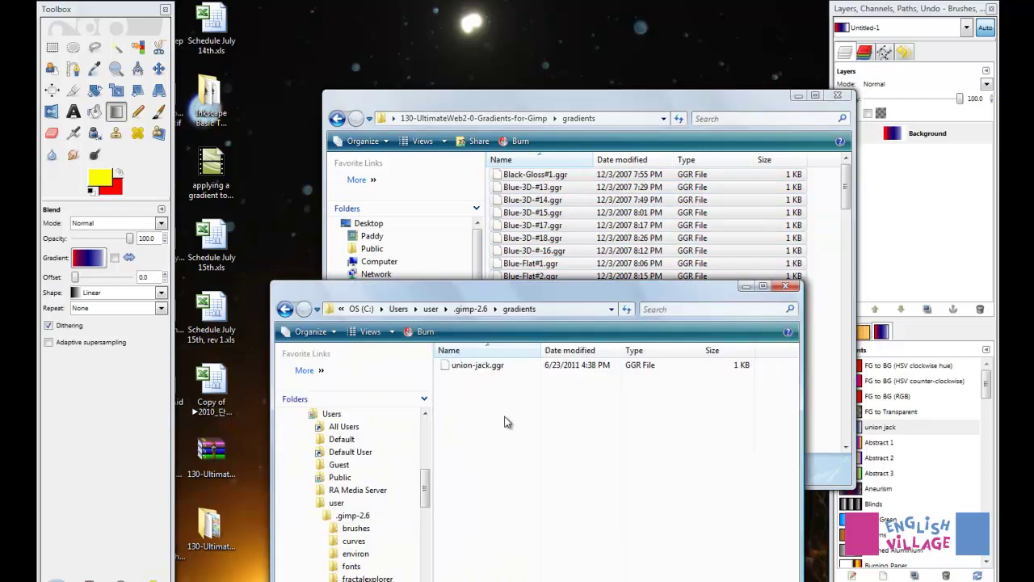
Paste the 131 GGR files into .gimp-2.6\gradients, then close both Explorer windows.
right_click(462, 407)
left_click(511, 397)
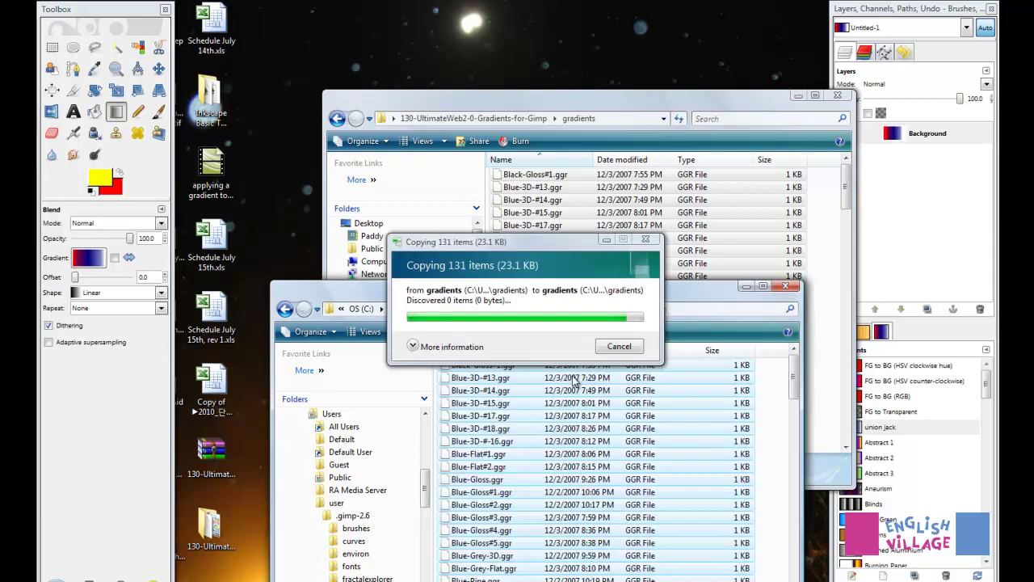
left_click(774, 397)
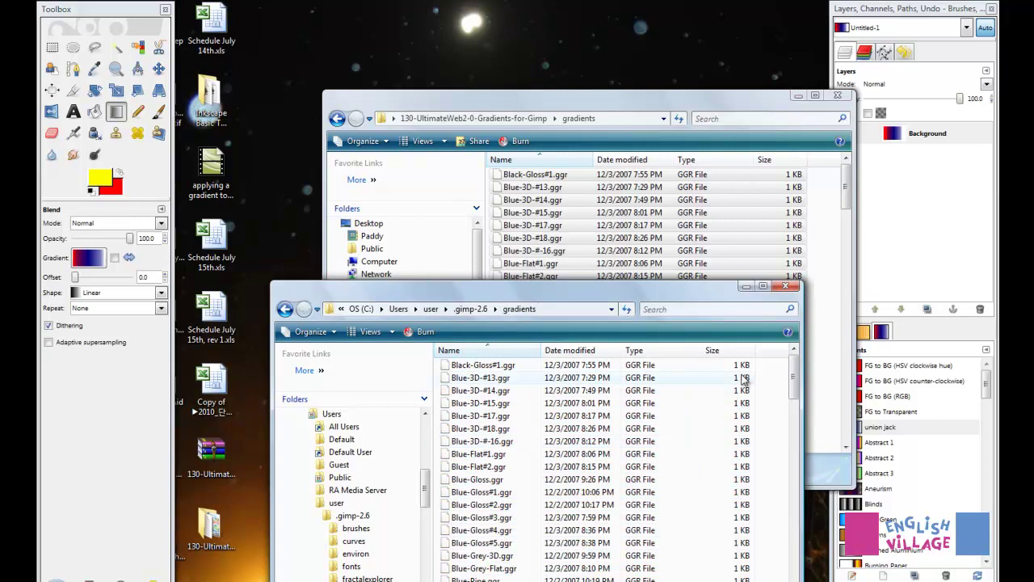
left_click(786, 287)
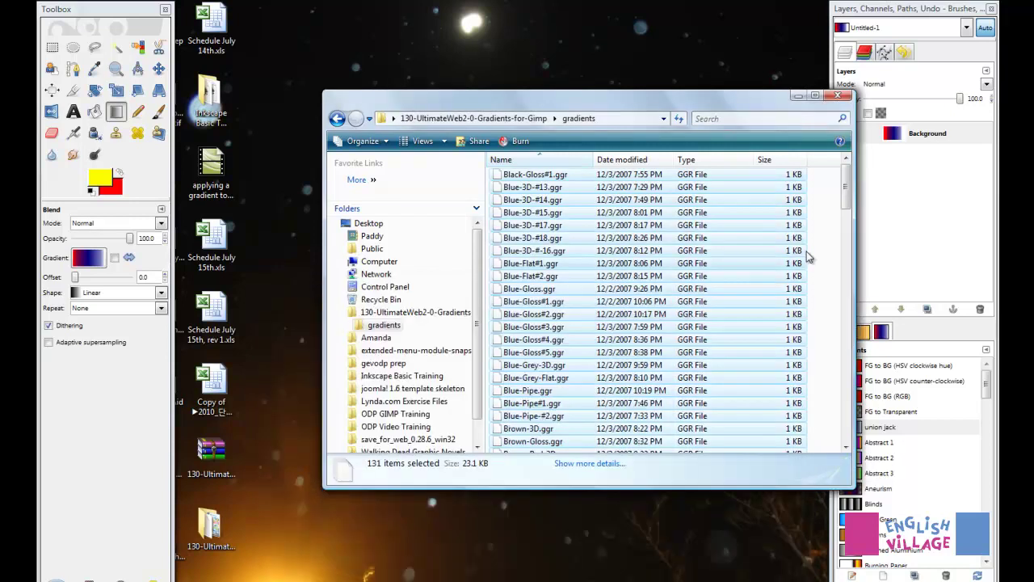
left_click(841, 96)
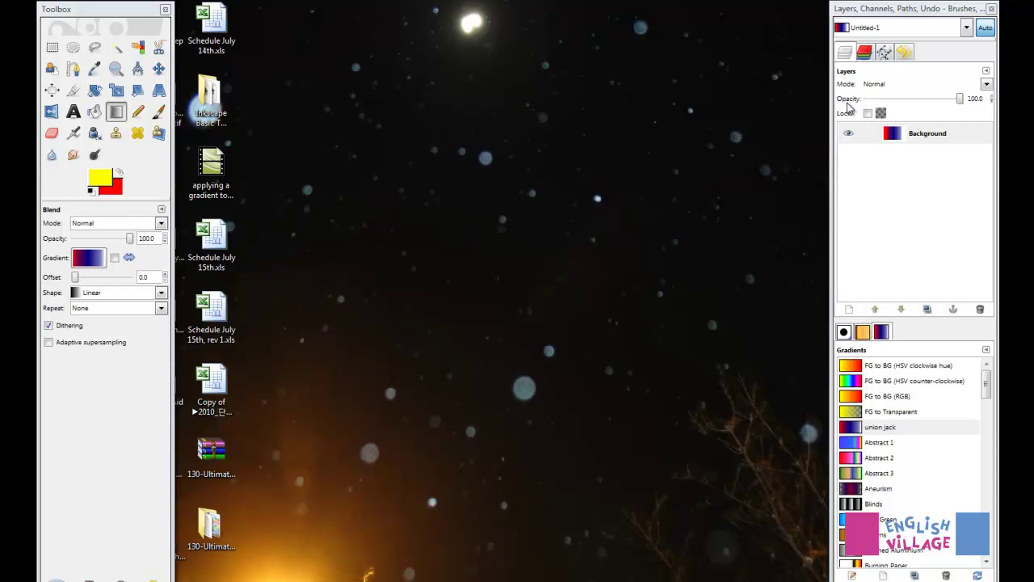
Quit GIMP, discarding changes to the untitled gradient image.
key("alt+Tab")
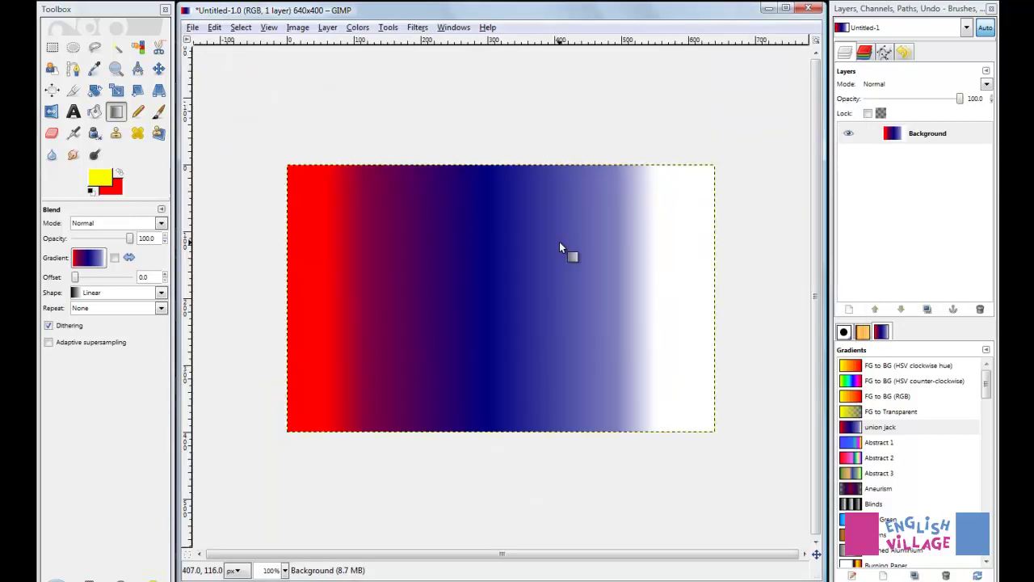
mouse_move(984, 384)
left_mouse_down()
mouse_move(985, 517)
mouse_move(988, 380)
left_mouse_up()
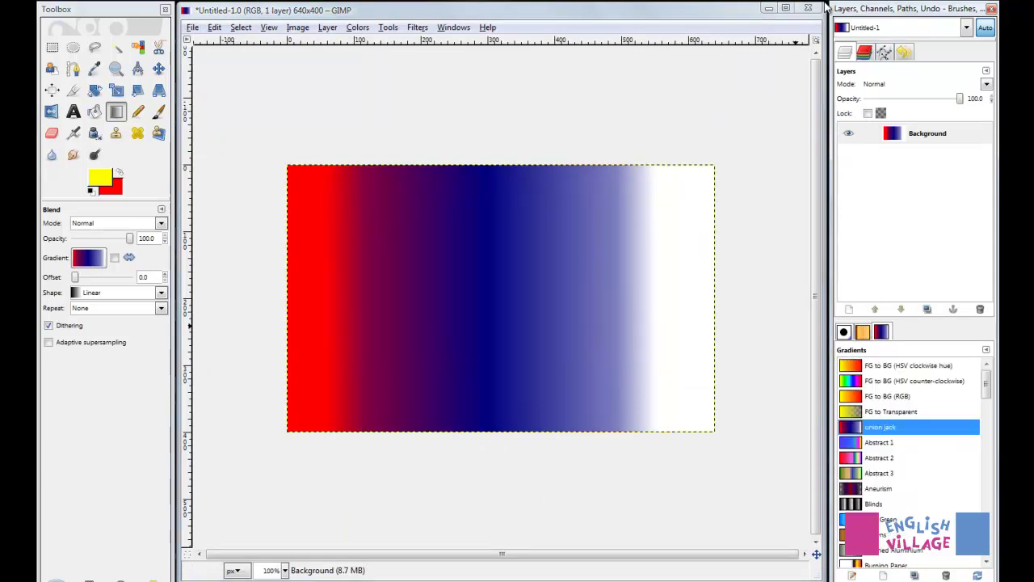
left_click(165, 10)
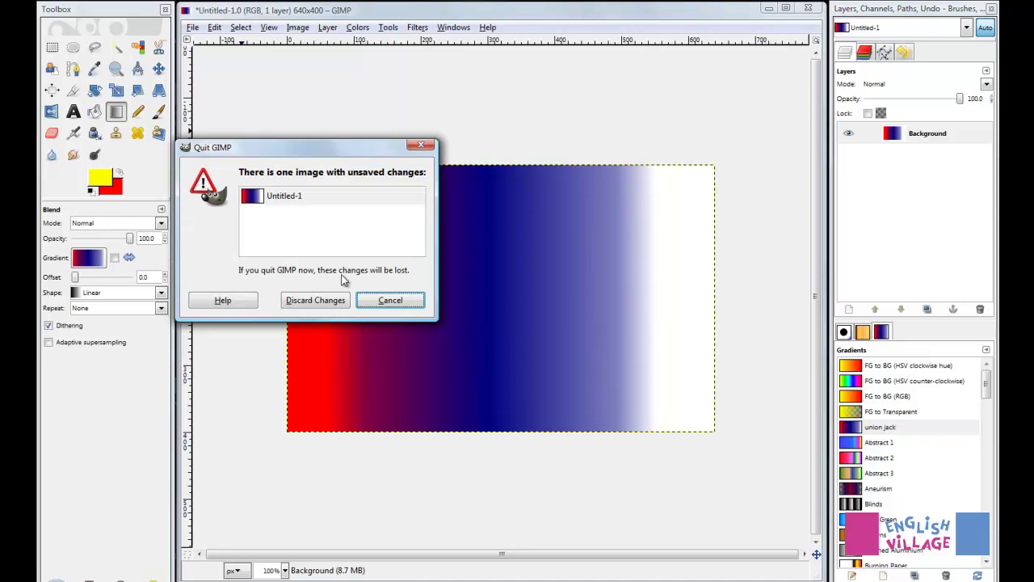
left_click(311, 304)
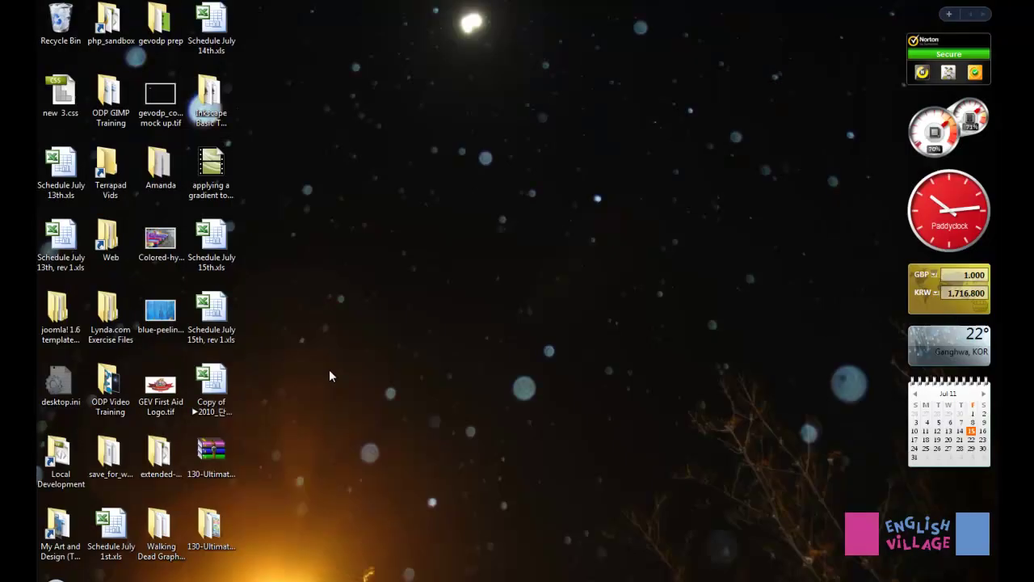
Relaunch GIMP 2 from the Start menu so the new gradients load.
key("super")
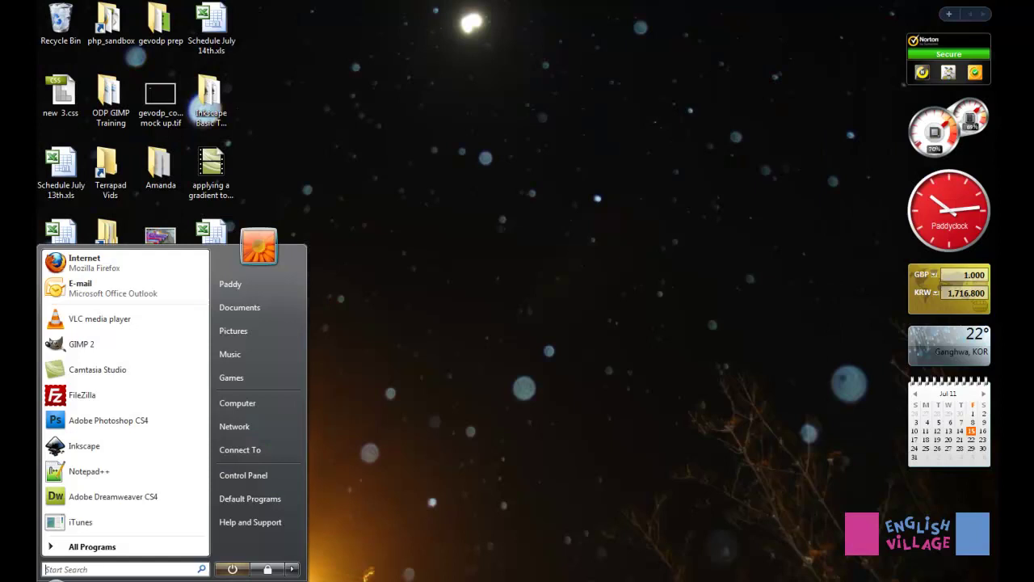
left_click(94, 414)
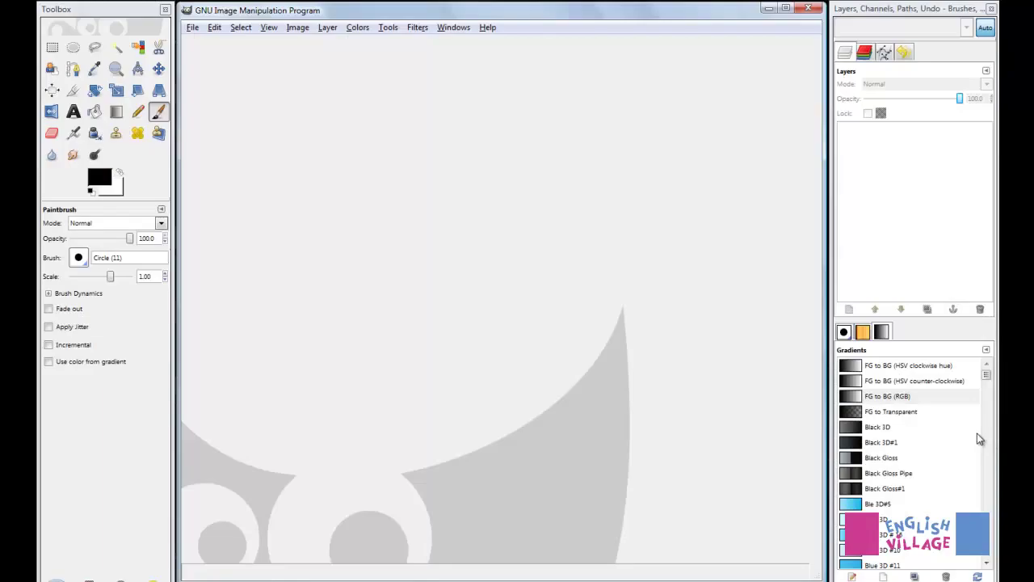
mouse_move(986, 381)
left_mouse_down()
mouse_move(993, 558)
mouse_move(997, 383)
left_mouse_up()
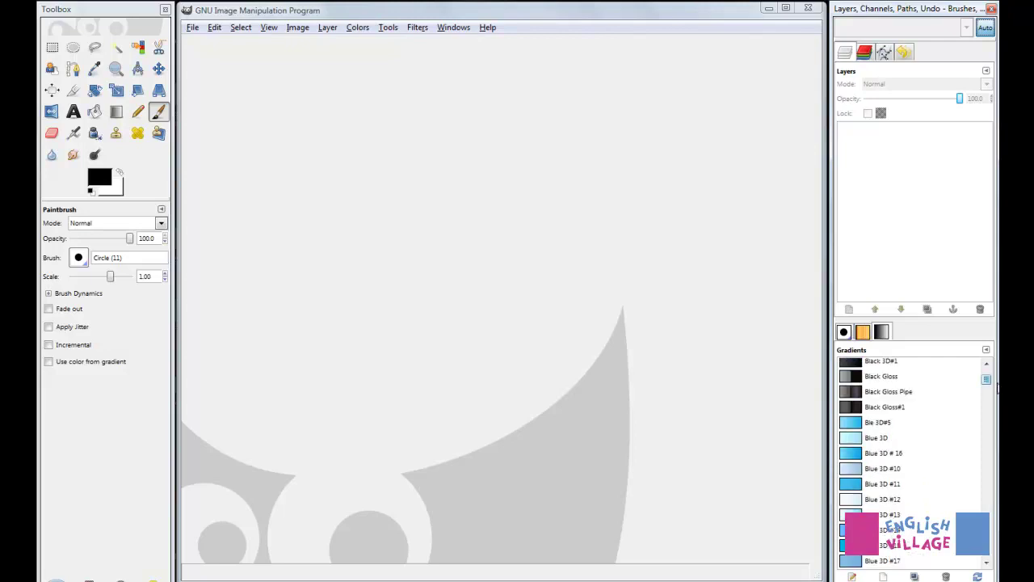
scroll(903, 532, "down", 5)
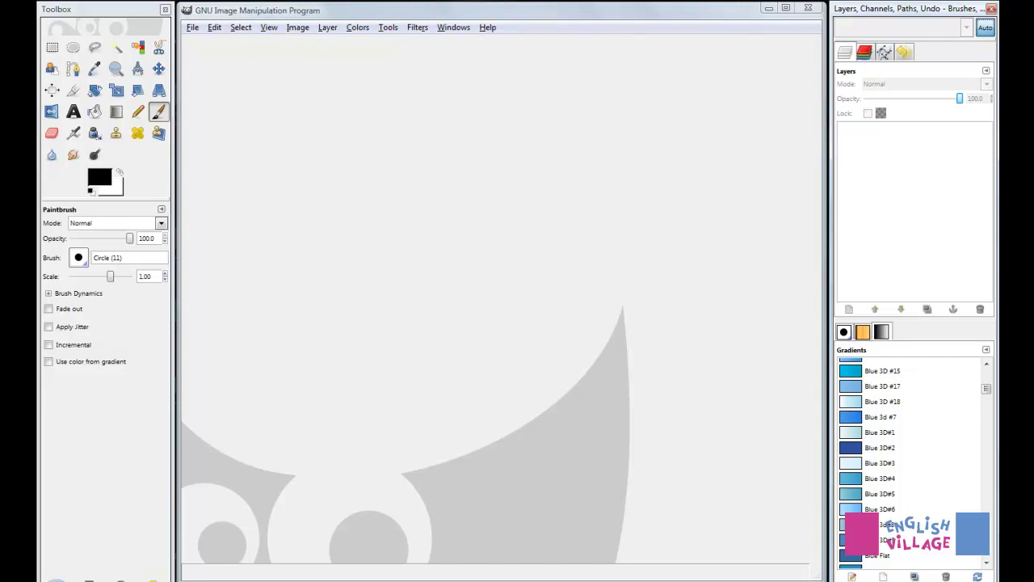
left_click_drag(986, 389, 994, 430)
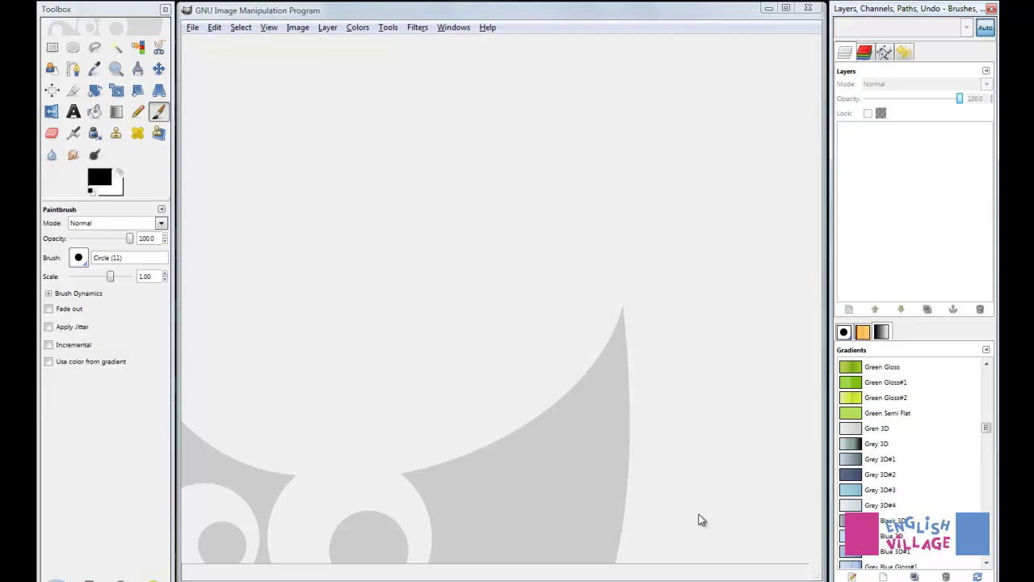